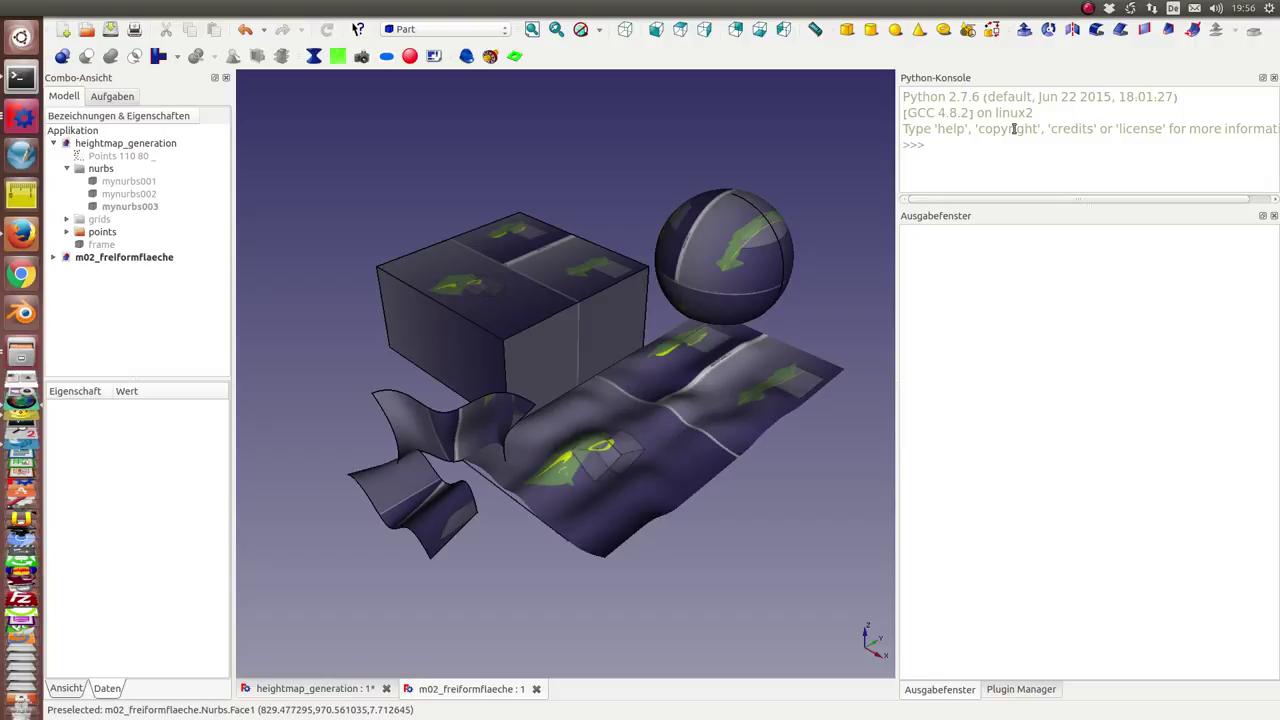
Paste and run the texture-change timing script on the box, sphere and freeform surfaces.
key("ctrl+v")
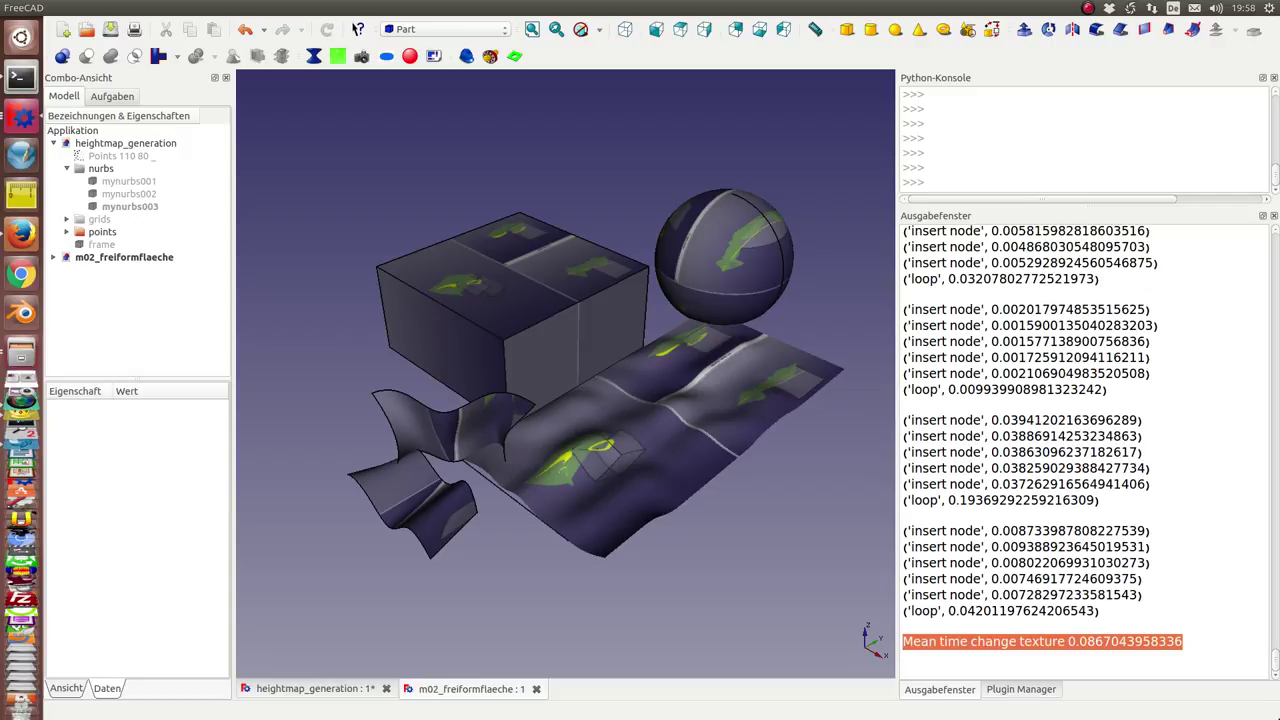
In heightmap_generation, show the mynurbs001 heatmap, view it from the front, then orbit obliquely.
left_click(300, 690)
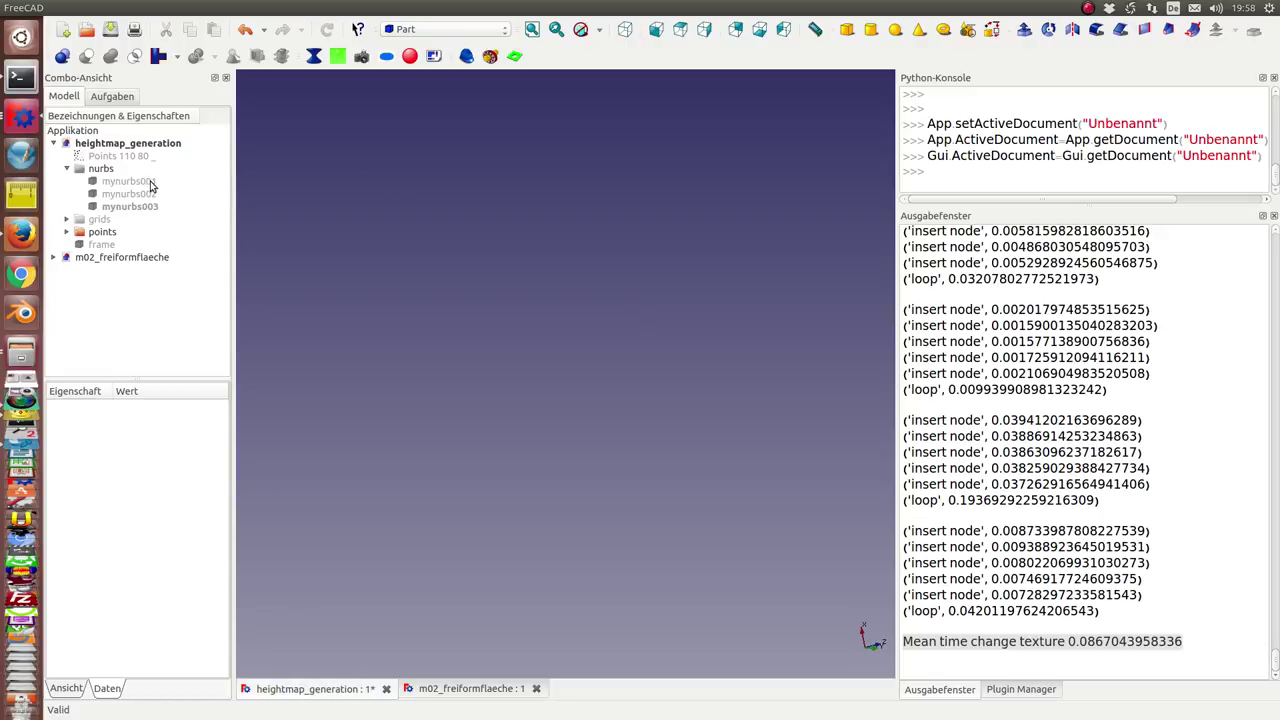
key("space")
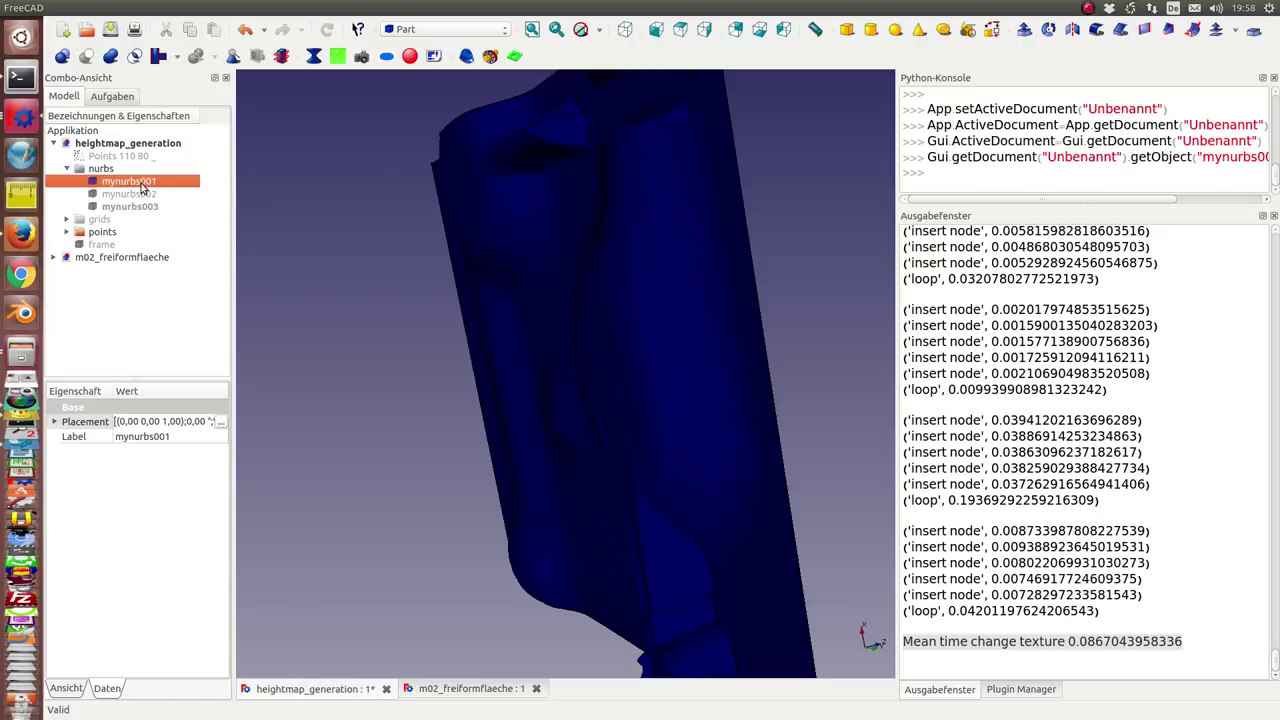
left_click(385, 365)
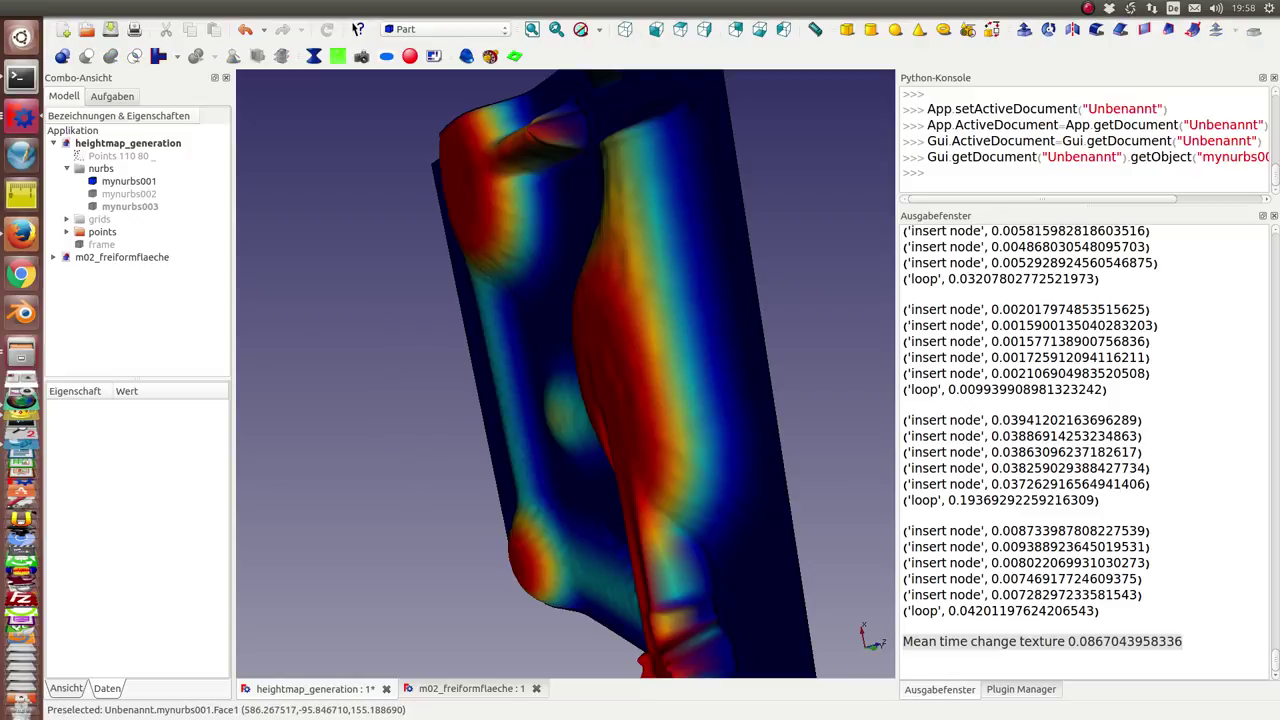
key("1")
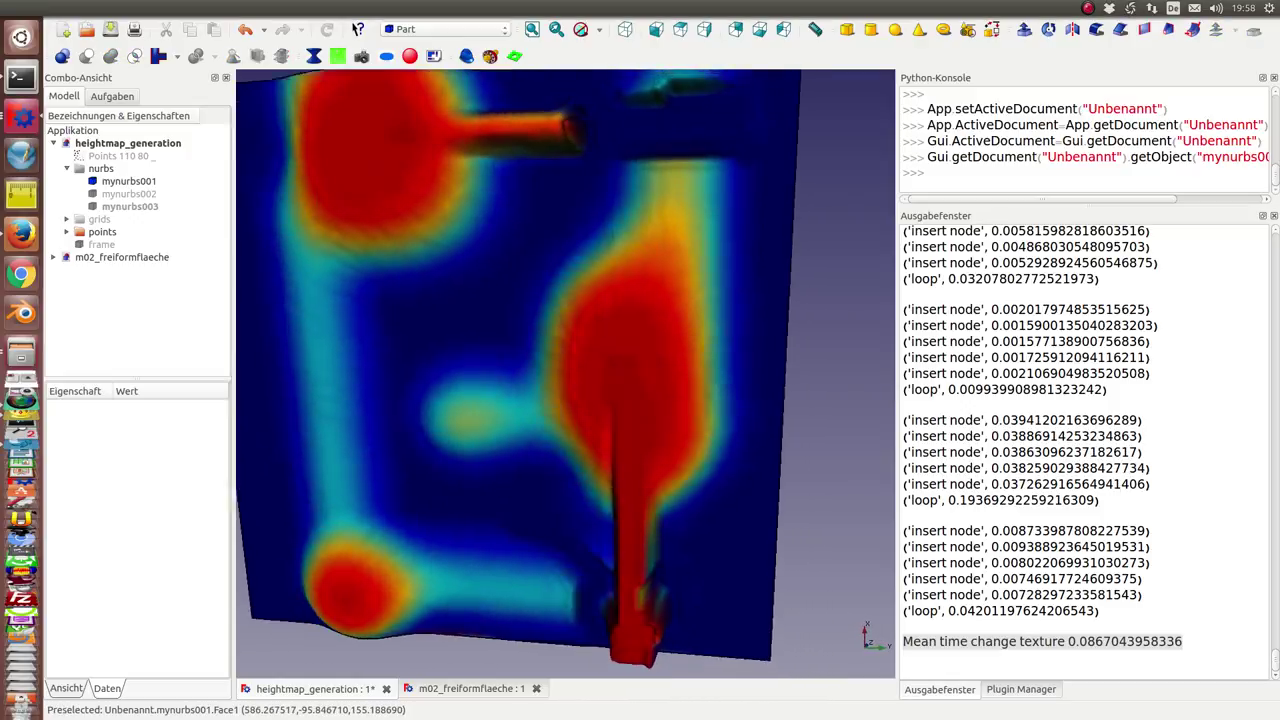
mouse_move(700, 350)
middle_mouse_down()
mouse_move(822, 353)
mouse_move(815, 345)
middle_mouse_up()
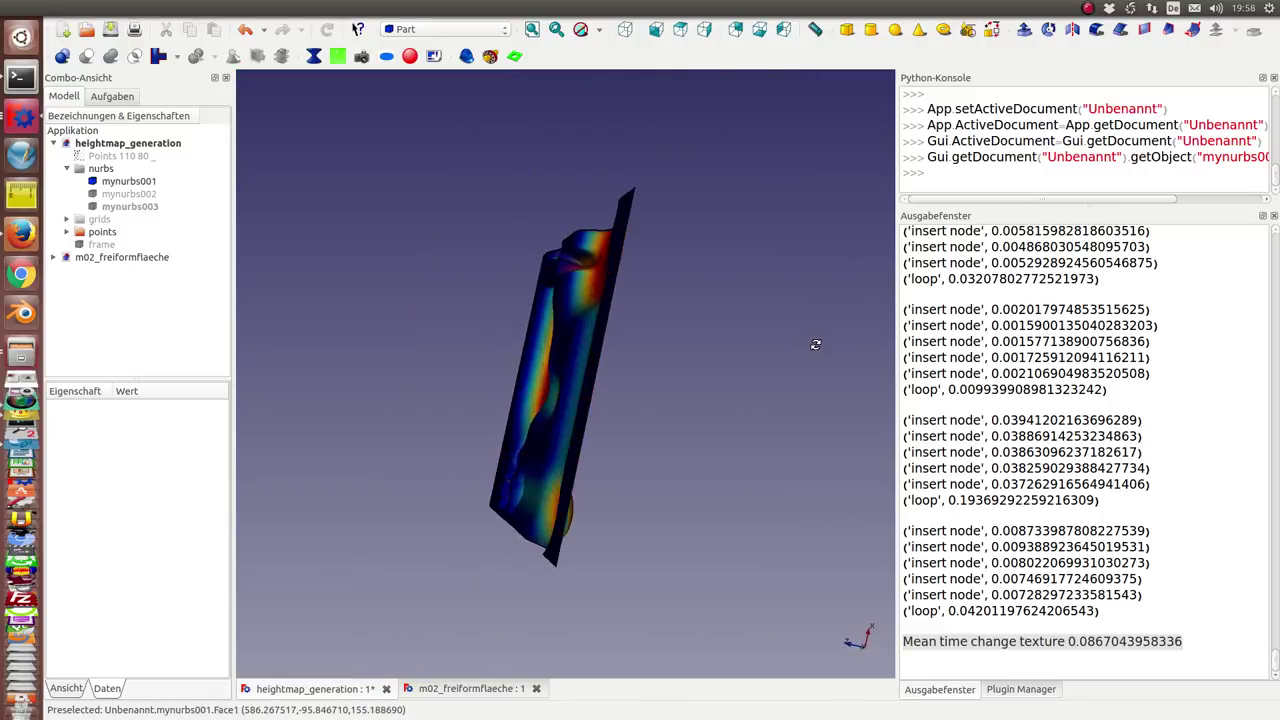
Select mynurbs002 to show it, then select mynurbs001 to hide it.
left_click(112, 195)
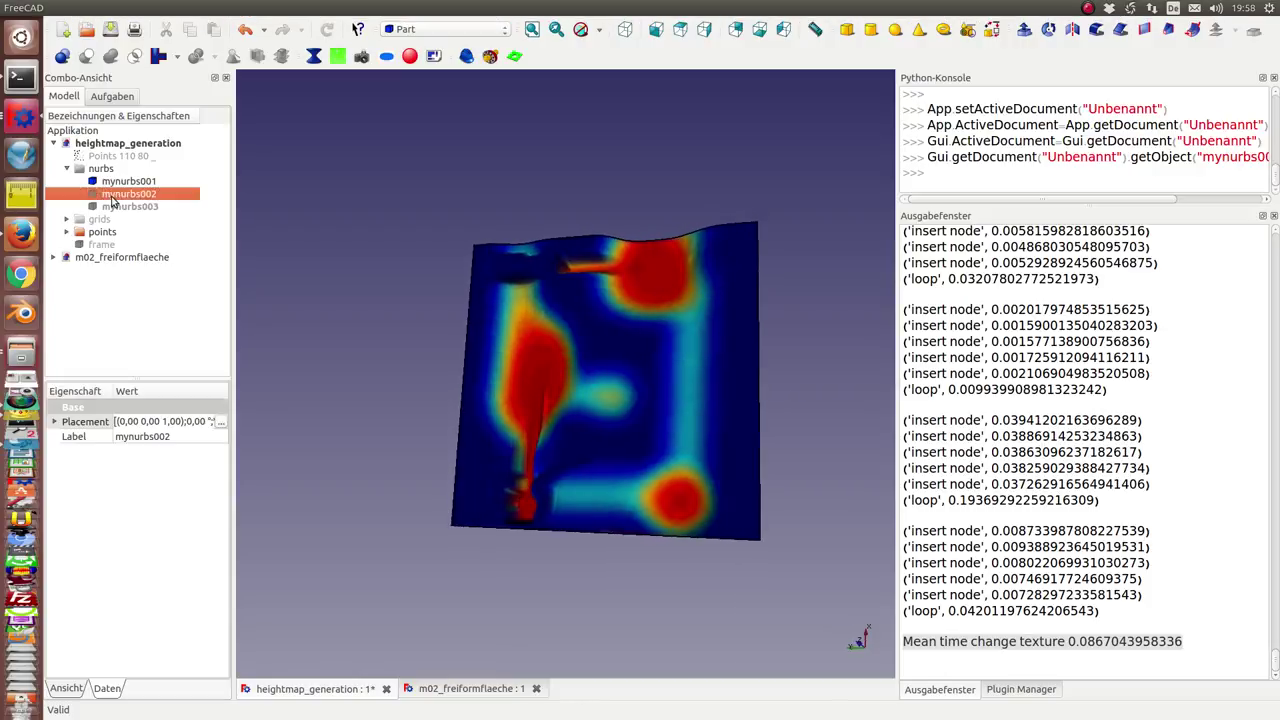
left_click(118, 183)
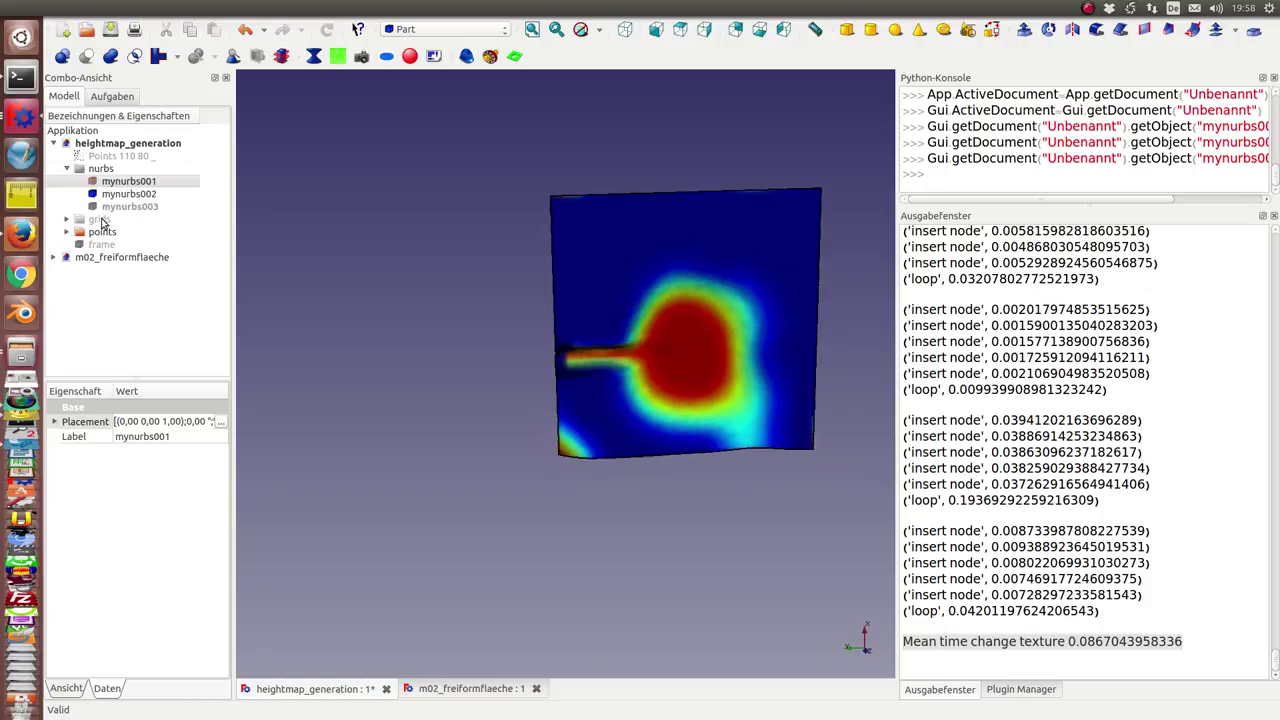
Show the mynurbs003 surface and hide mynurbs002 so only mynurbs003 remains.
left_click(122, 207)
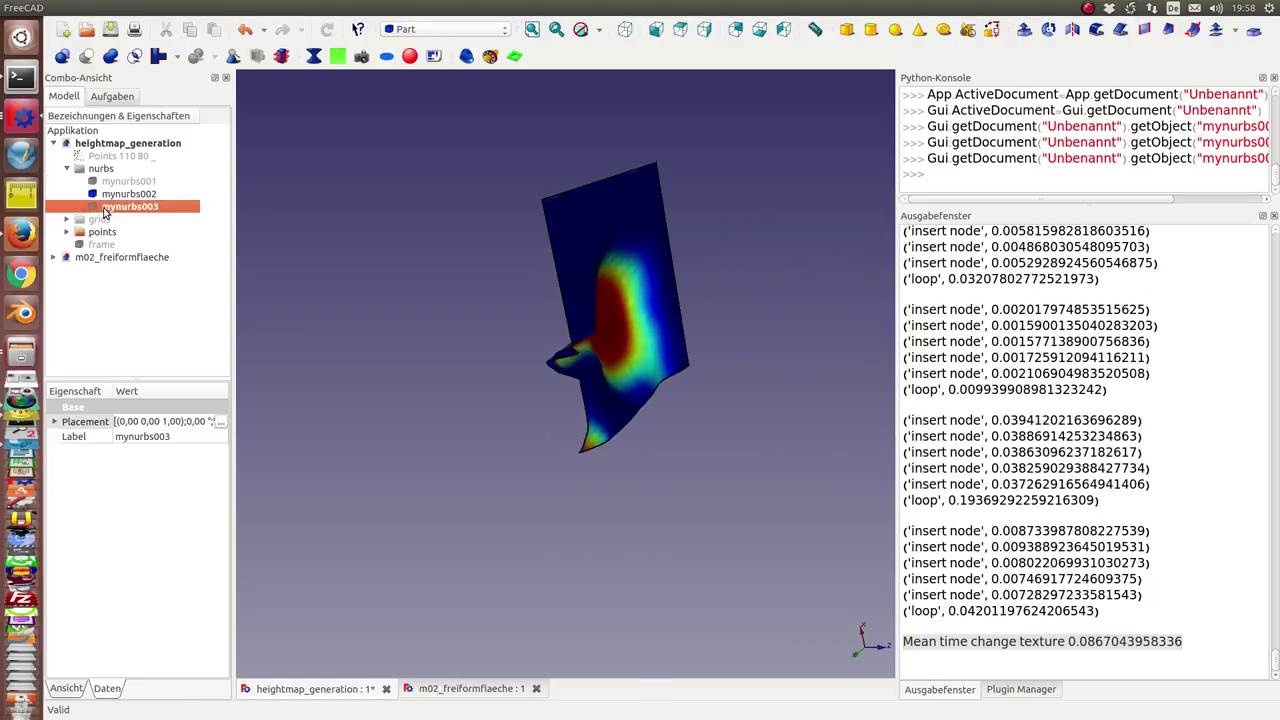
key("space")
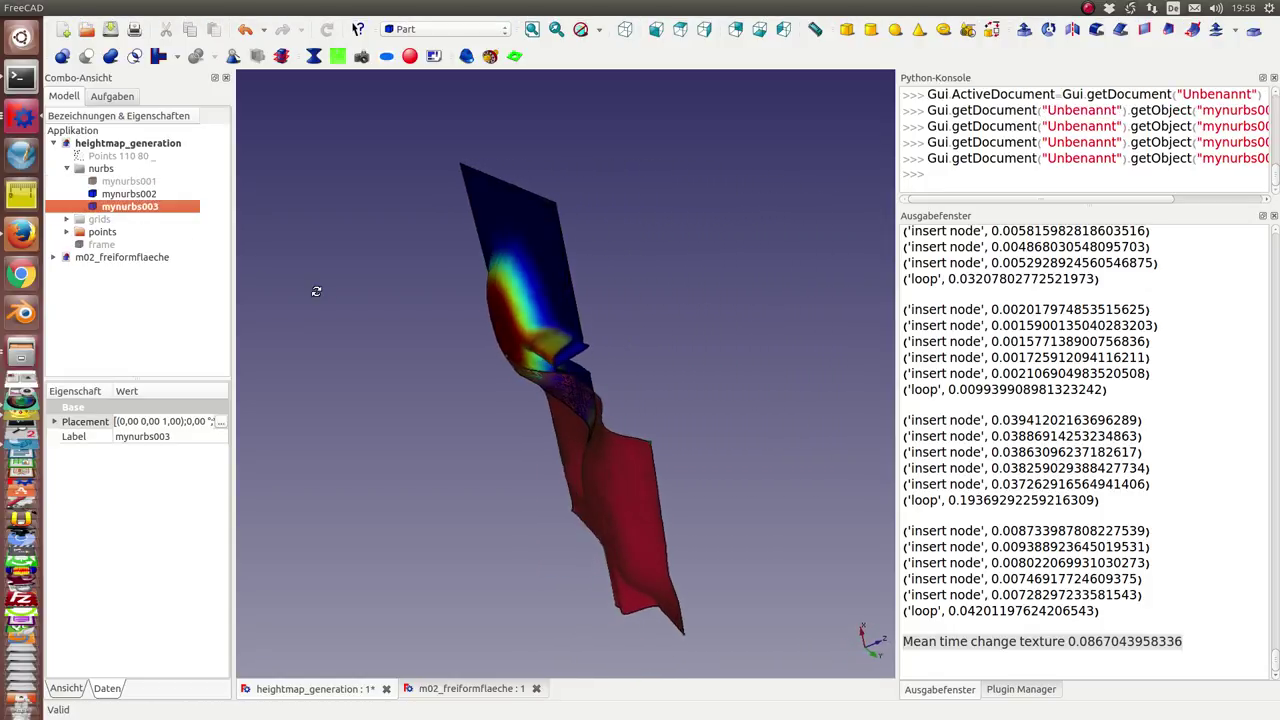
left_click(308, 296)
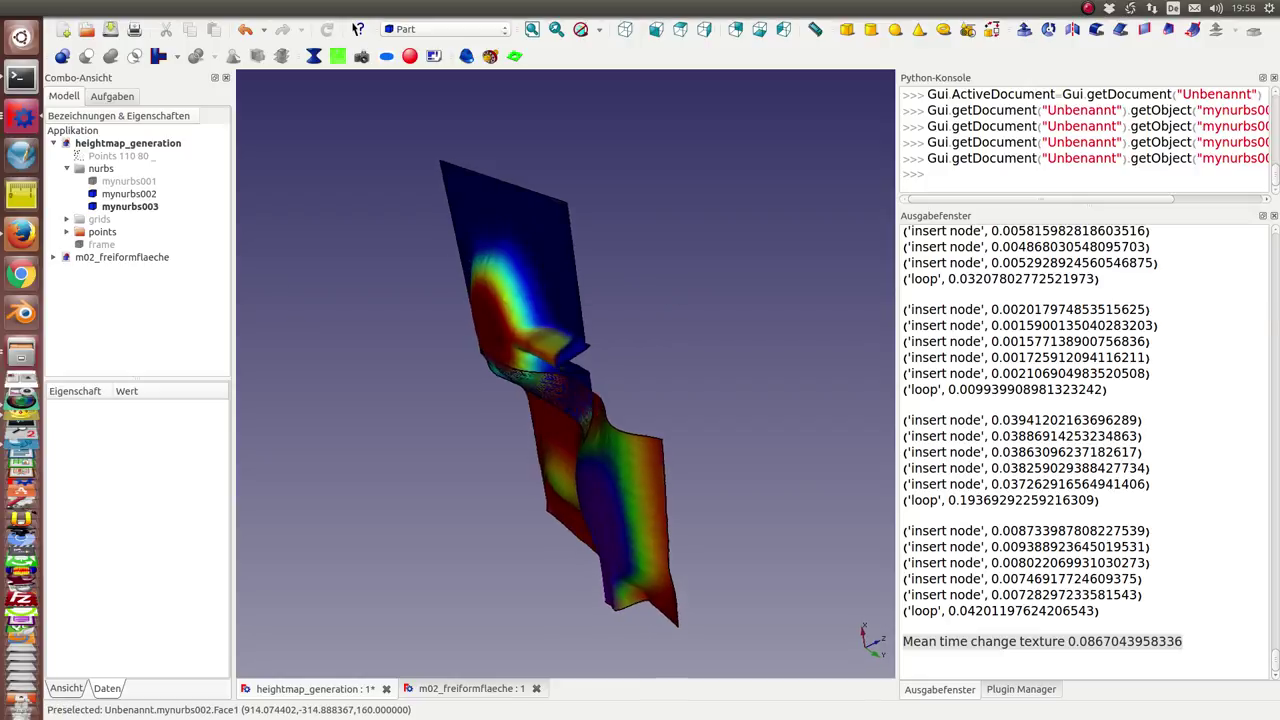
left_click(140, 195)
key("space")
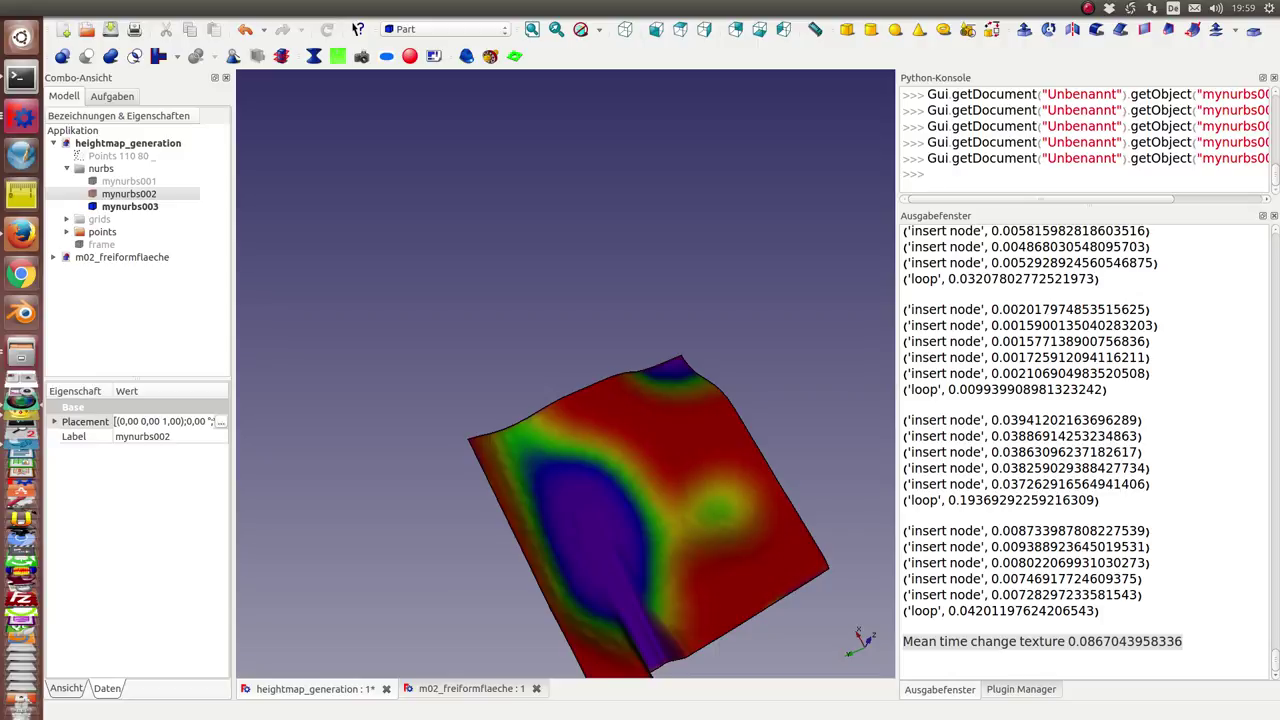
Orbit mynurbs003 and check it from axonometric, front and top views, then tilt obliquely.
mouse_move(350, 617)
middle_mouse_down()
mouse_move(286, 437)
mouse_move(529, 337)
mouse_move(549, 246)
middle_mouse_up()
key("0")
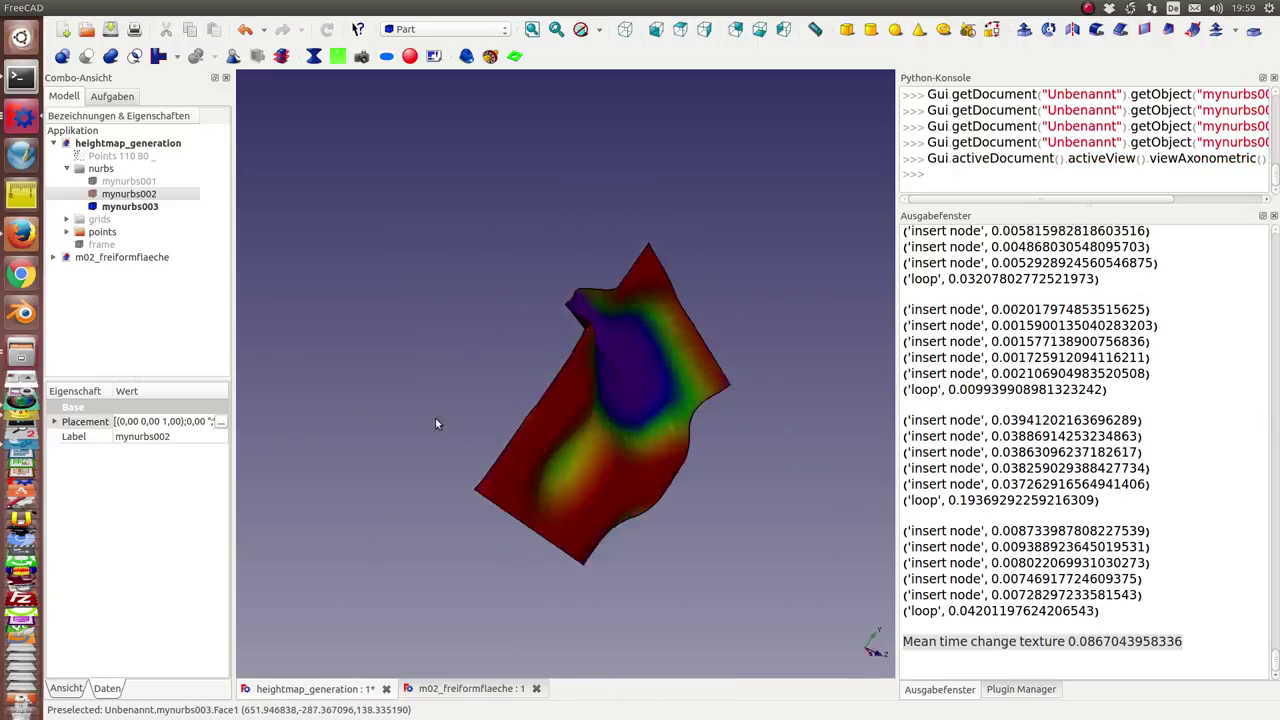
key("1")
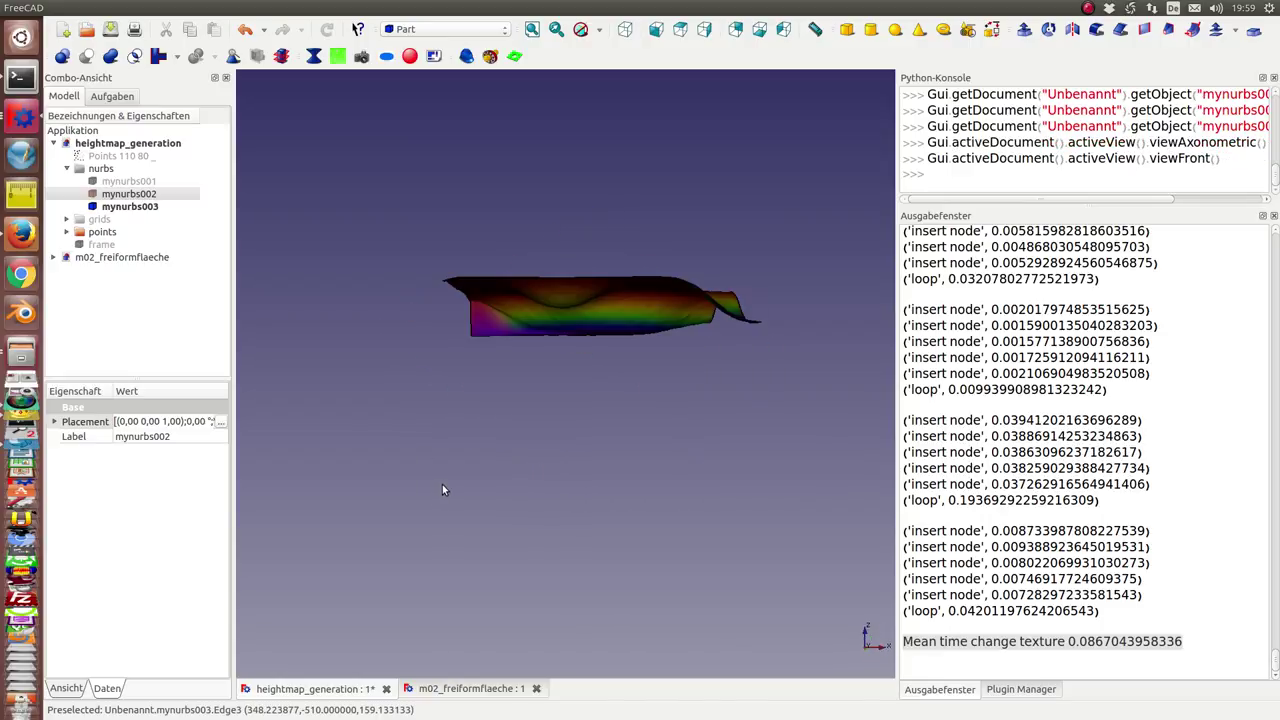
key("2")
mouse_move(484, 177)
middle_mouse_down()
mouse_move(586, 371)
mouse_move(657, 380)
mouse_move(362, 408)
mouse_move(623, 575)
middle_mouse_up()
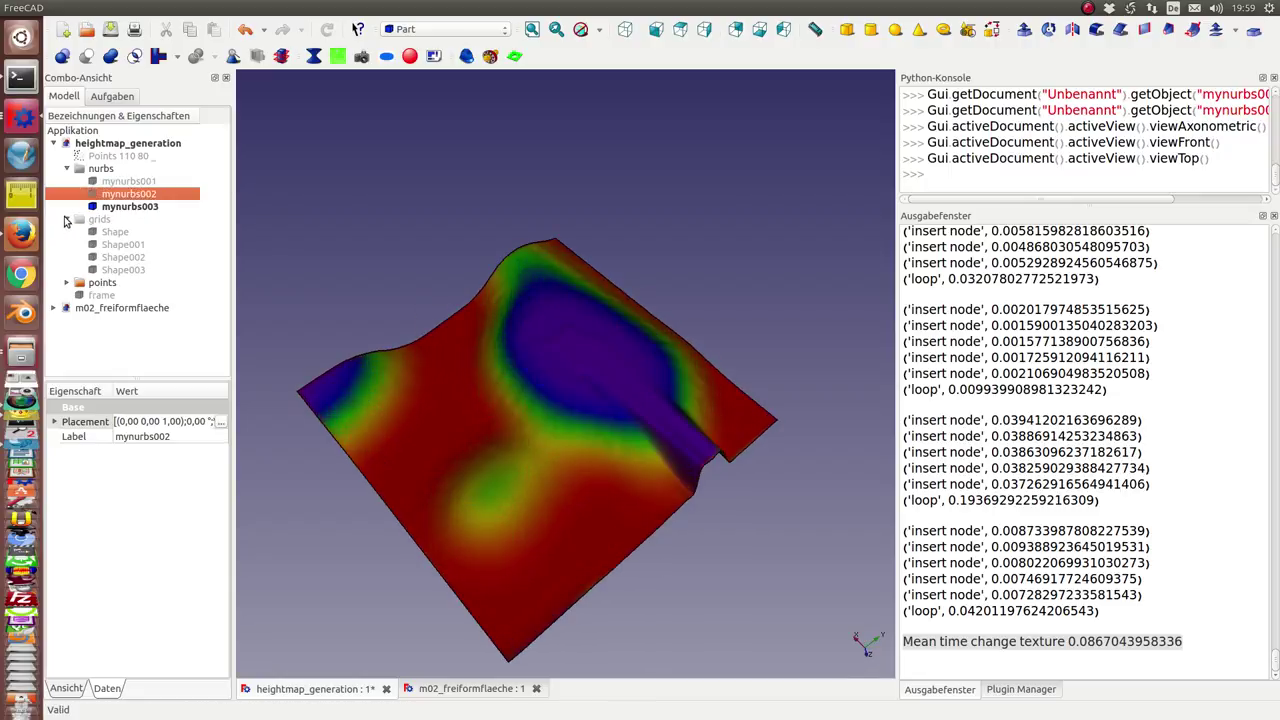
Make the mynurbs001 surface visible again, toggling mynurbs002 on the way.
left_click(125, 270)
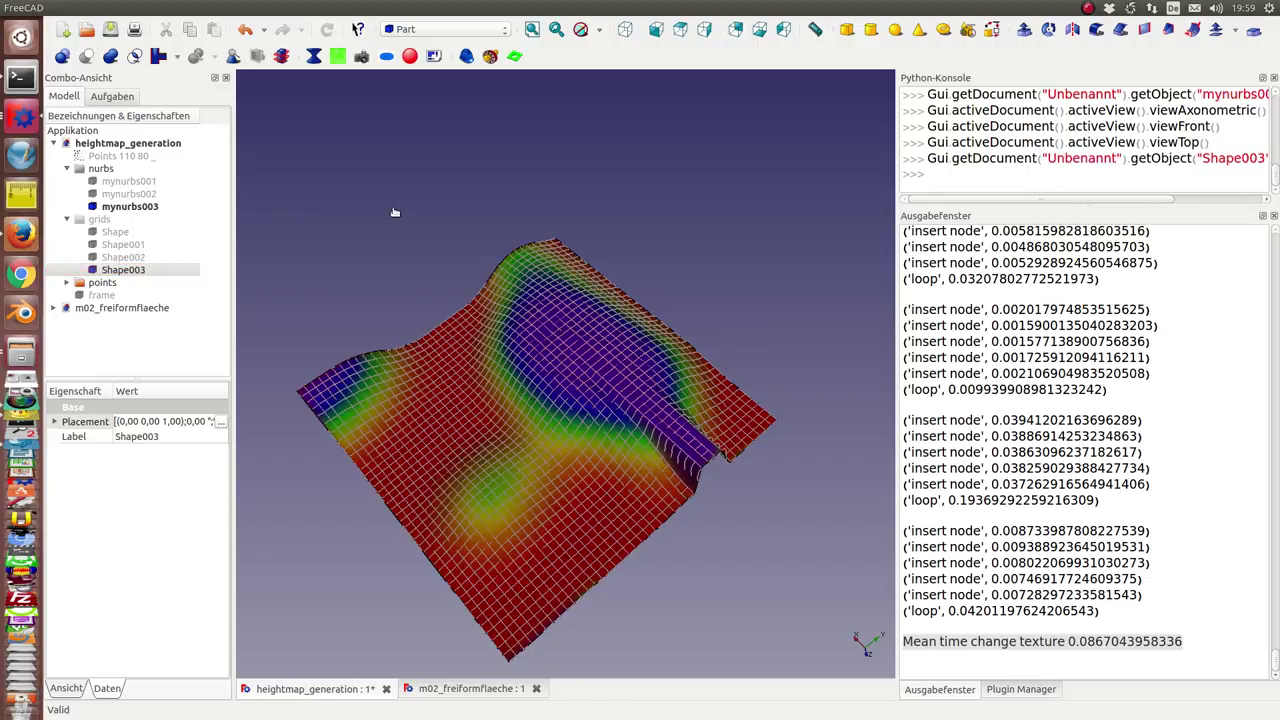
middle_click_drag(408, 236, 331, 261)
left_click(148, 195)
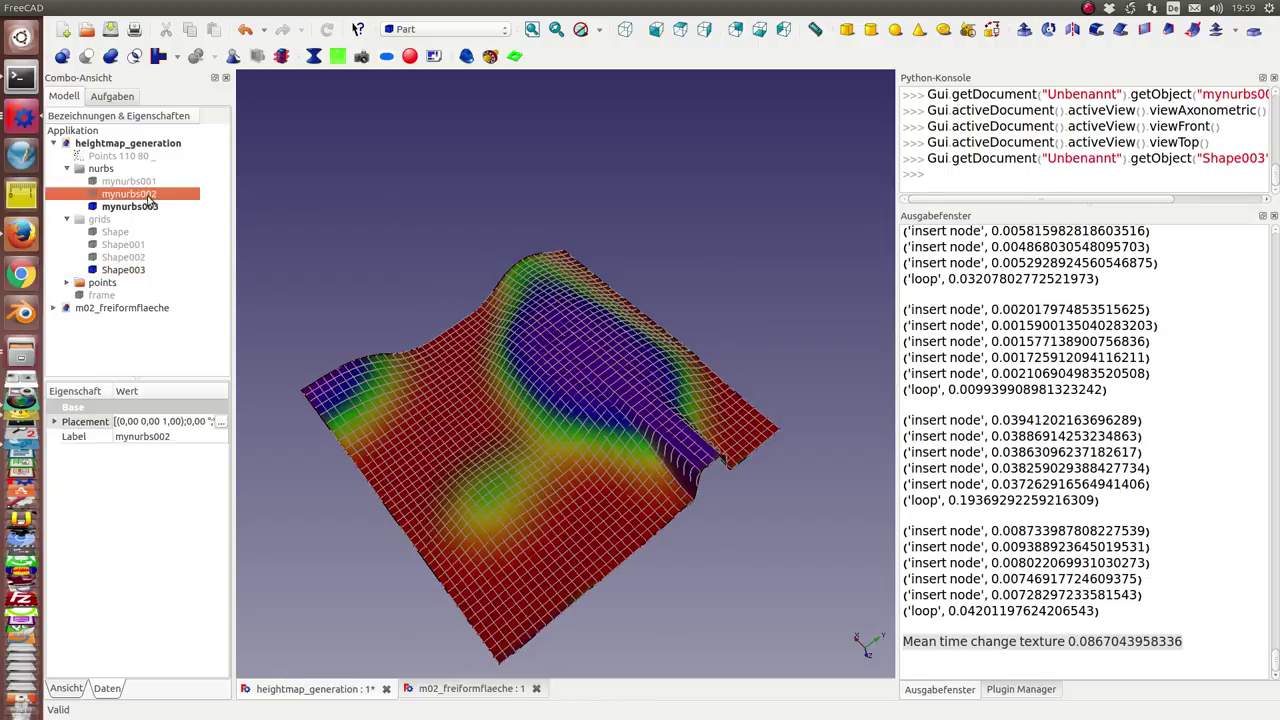
key("space")
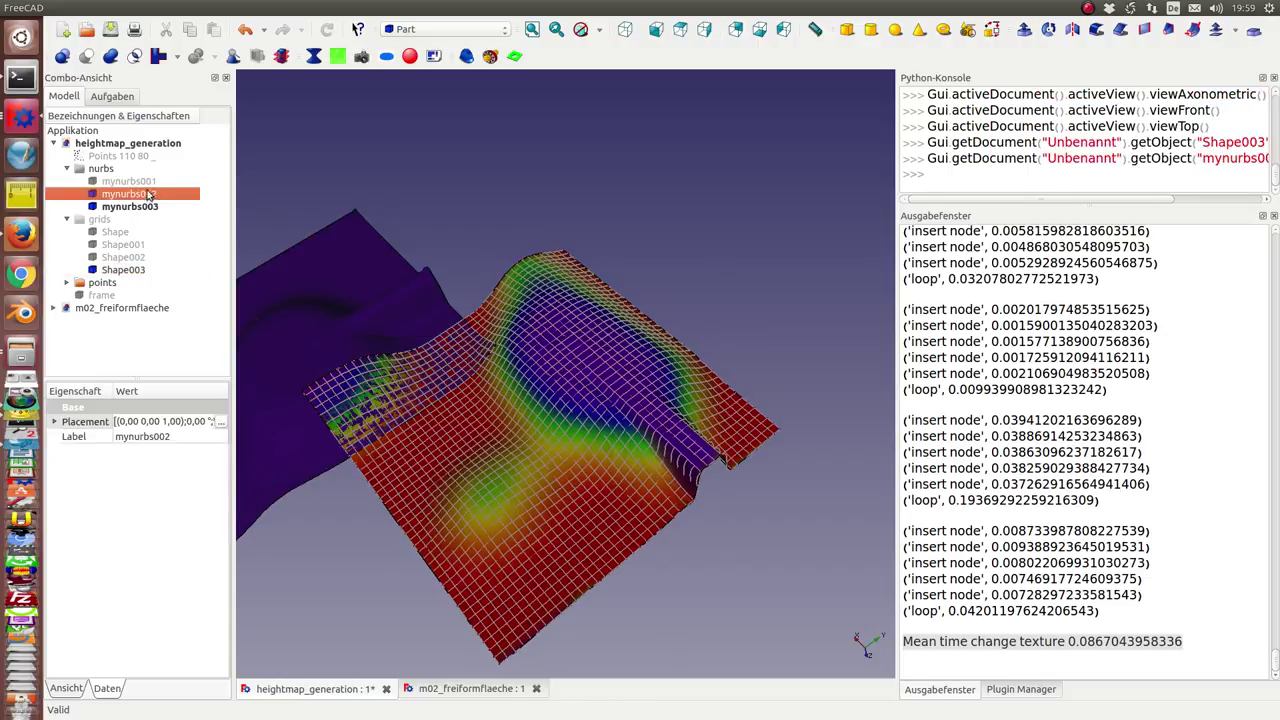
left_click(128, 181)
key("space")
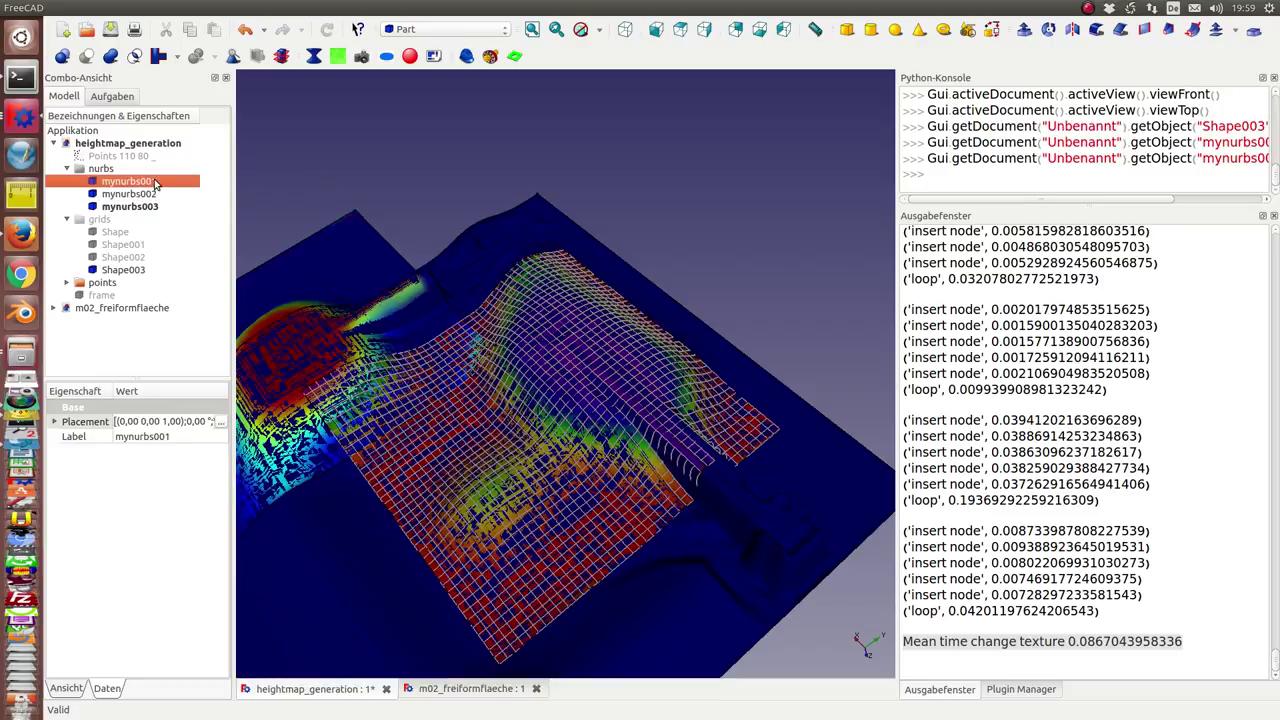
Hide mynurbs002, mynurbs003 and Shape003, and overlay the Shape001 grid wireframe.
left_click(141, 194)
key("space")
left_click(145, 206)
key("space")
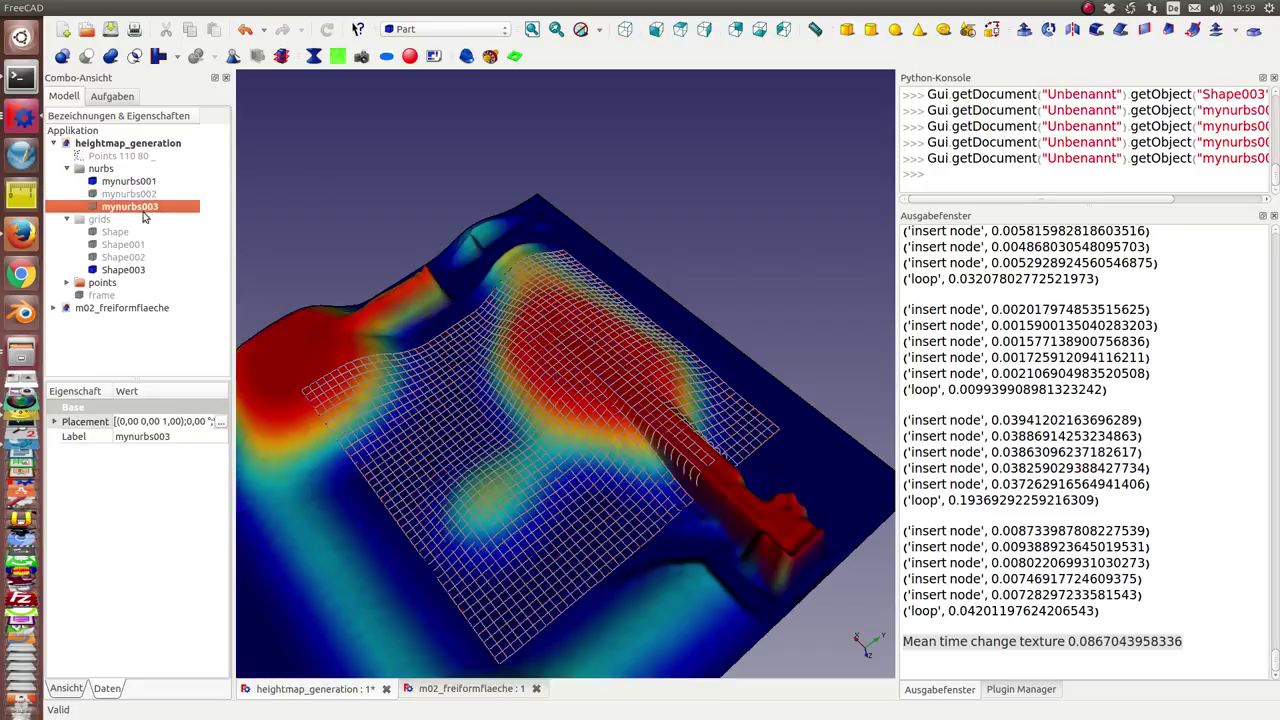
left_click(131, 246)
key("space")
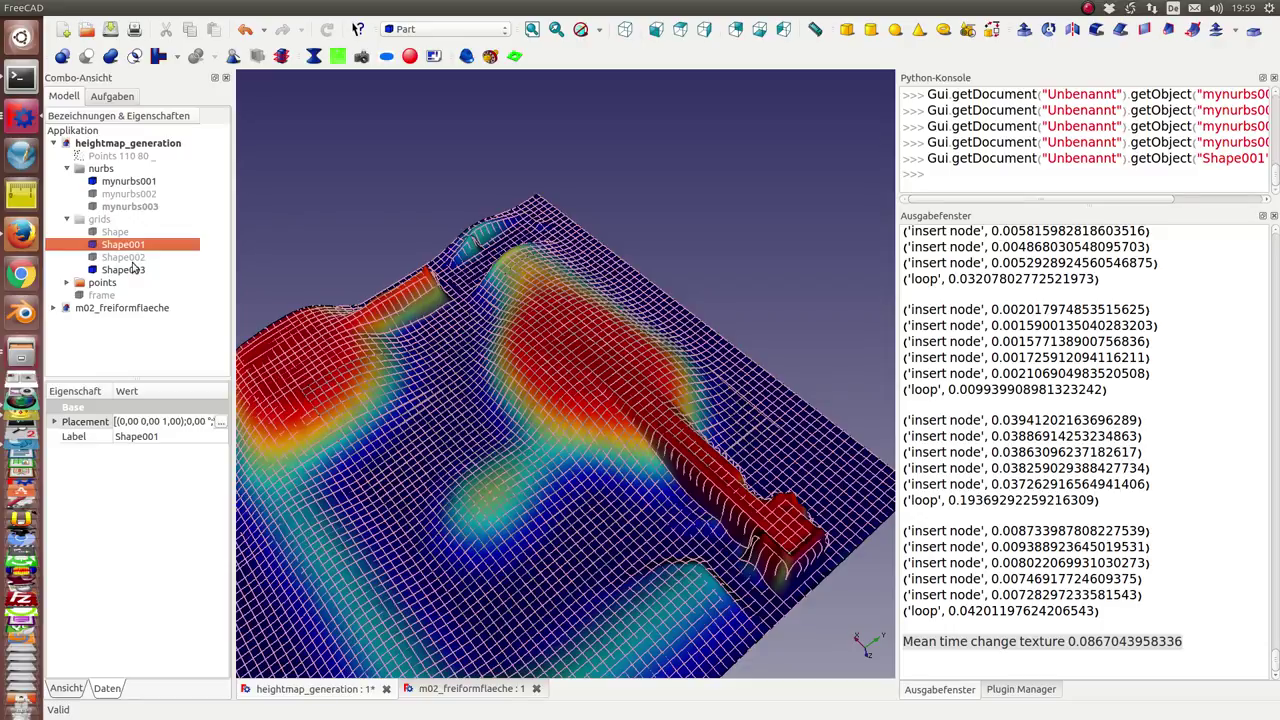
left_click(133, 268)
key("space")
left_click(341, 218)
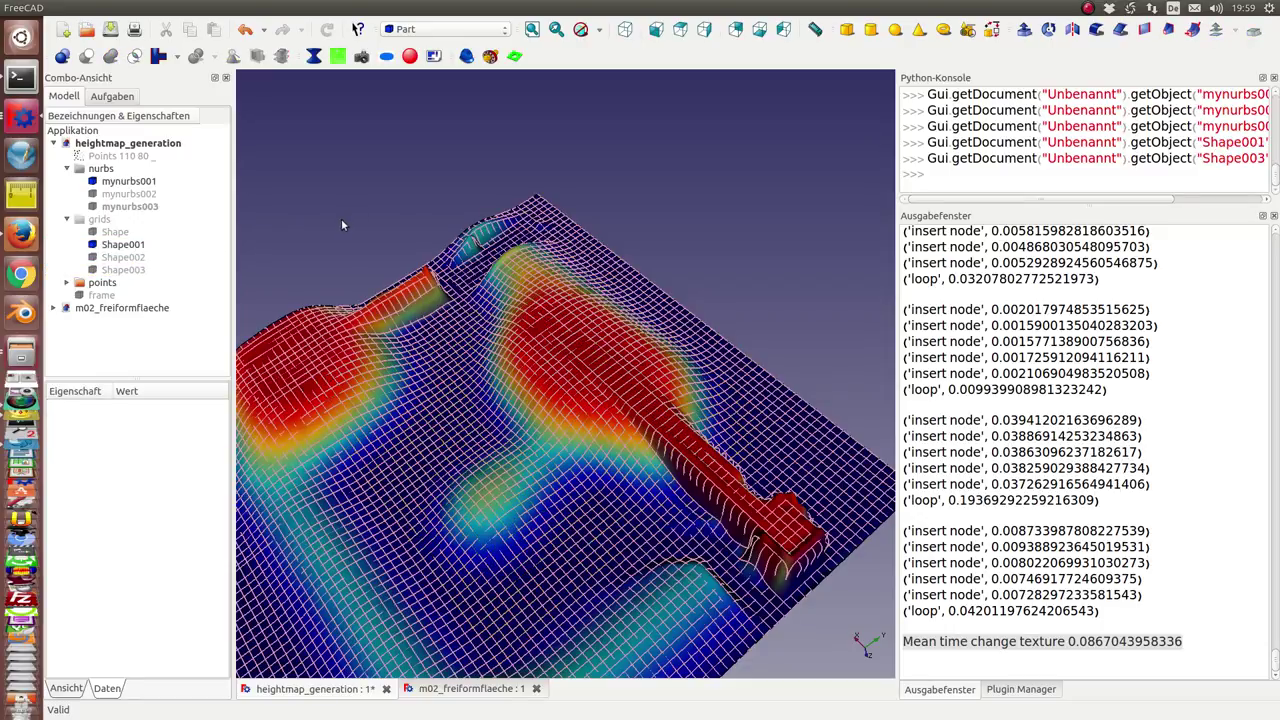
Fit all with V, F, then orbit mynurbs001 and its grid to low side and oblique views.
key("v")
key("f")
middle_click_drag(330, 435, 662, 498)
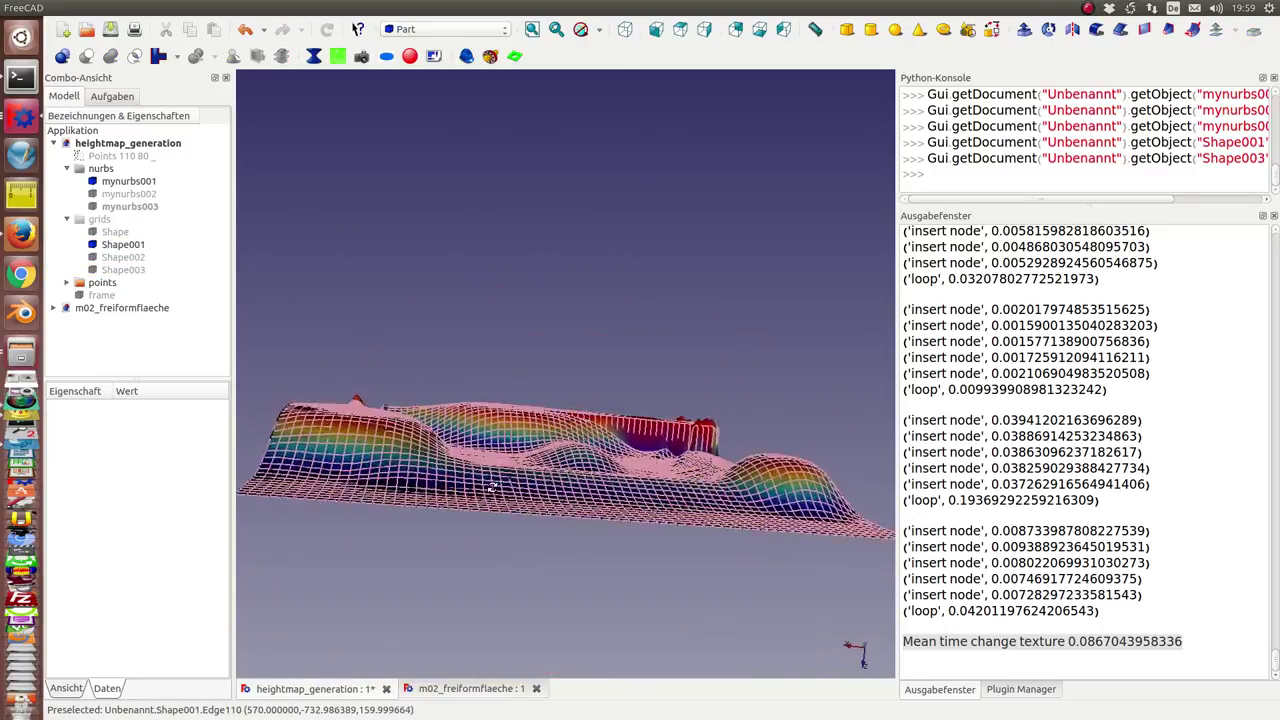
mouse_move(318, 433)
middle_mouse_down()
mouse_move(606, 460)
mouse_move(586, 510)
middle_mouse_up()
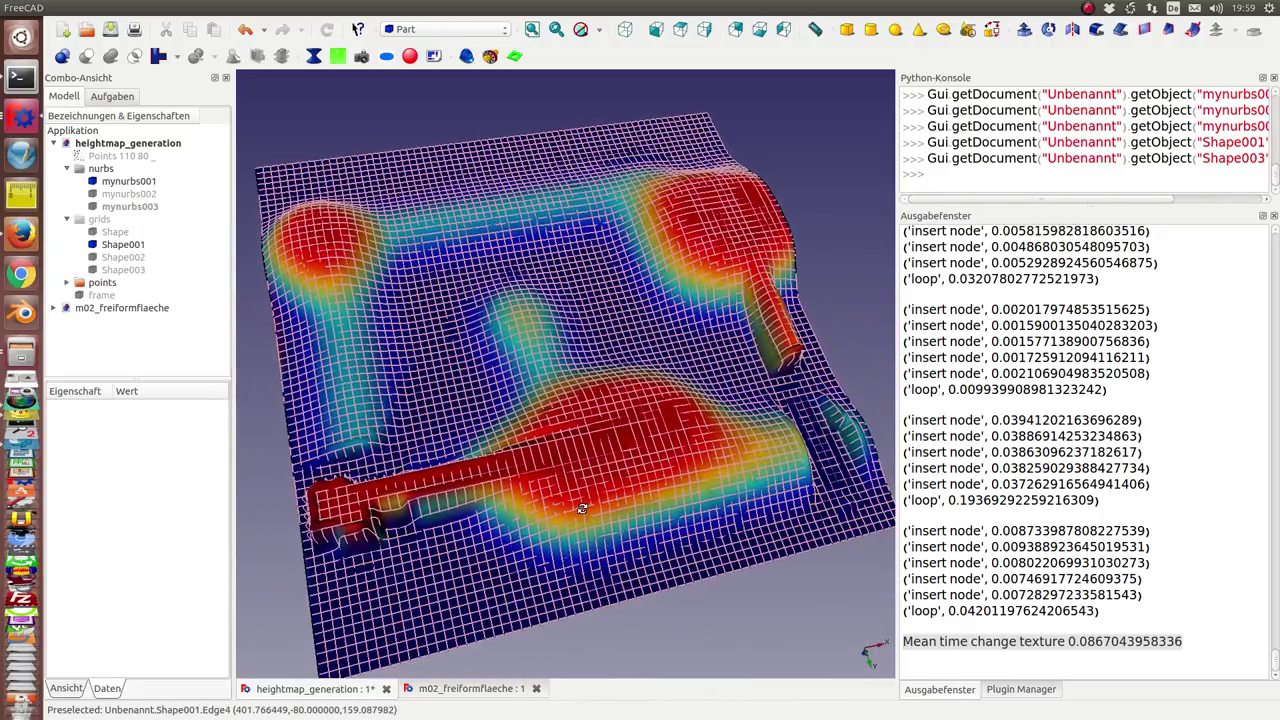